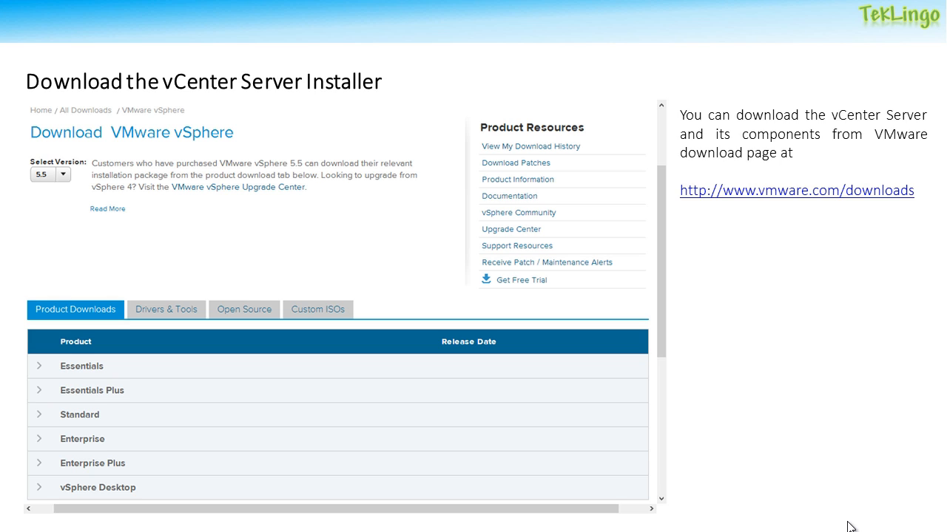
{"action": "left_click", "coordinate": [791, 402]}
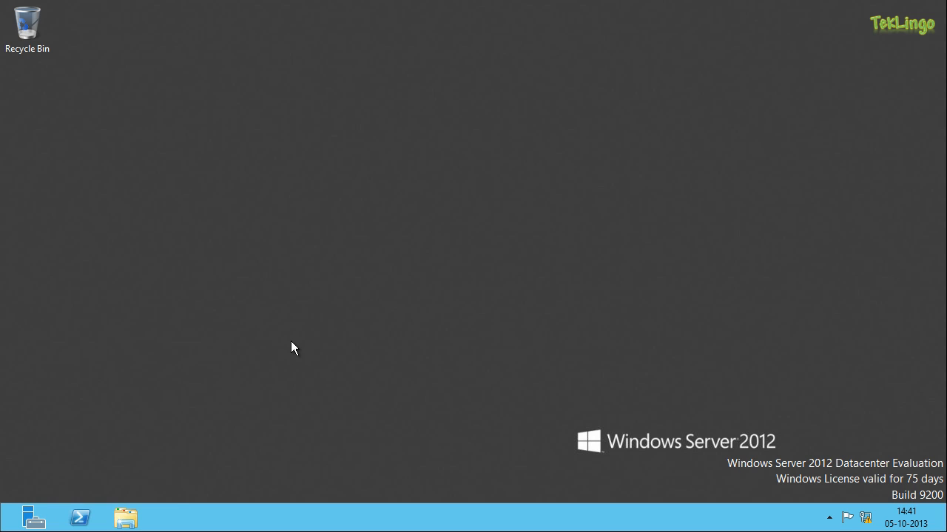
- Launch the vCenter installer from the VMware VIM DVD drive (D:) in the computer's drive list
{"action": "left_click", "coordinate": [125, 518]}
{"action": "left_click", "coordinate": [259, 293]}
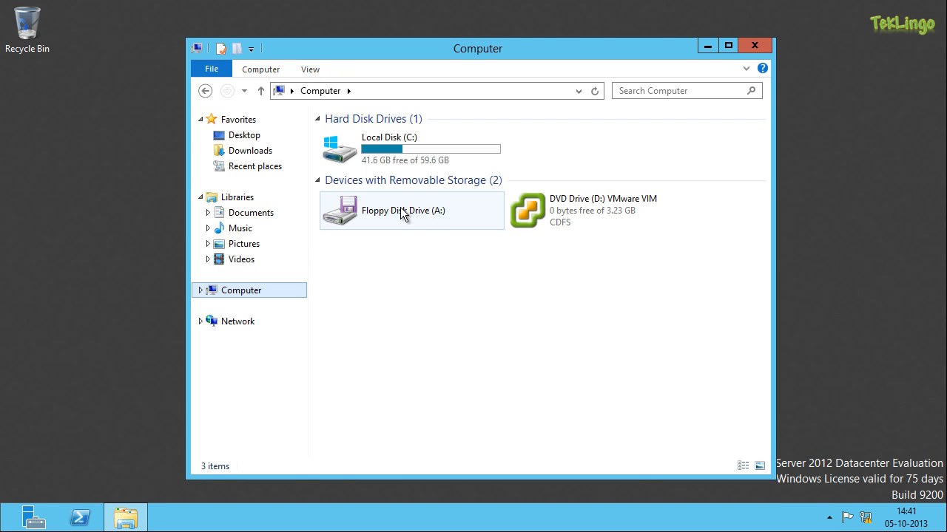
{"action": "left_click", "coordinate": [569, 211]}
{"action": "right_click", "coordinate": [570, 211]}
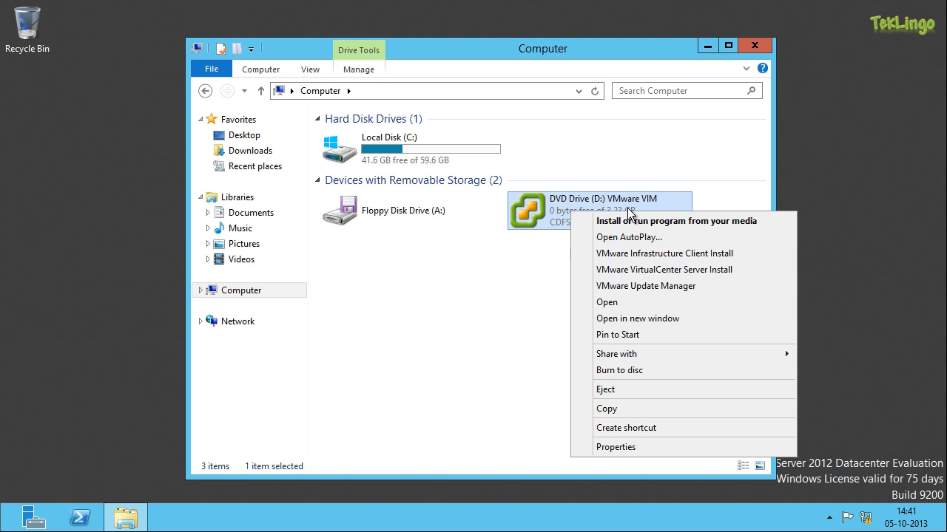
{"action": "left_click", "coordinate": [773, 221]}
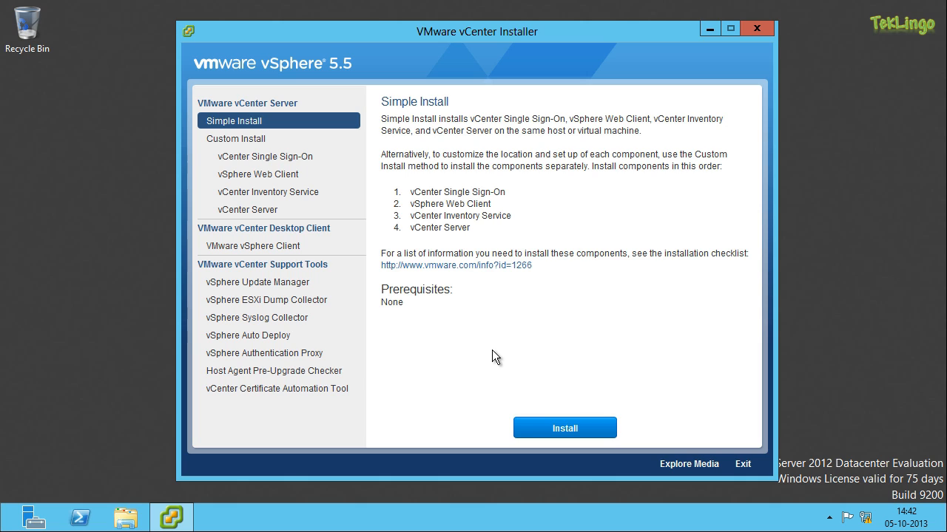
- Start the Simple Install and accept the license agreement, continuing past the Single Sign-On prerequisites check
{"action": "left_click", "coordinate": [554, 429]}
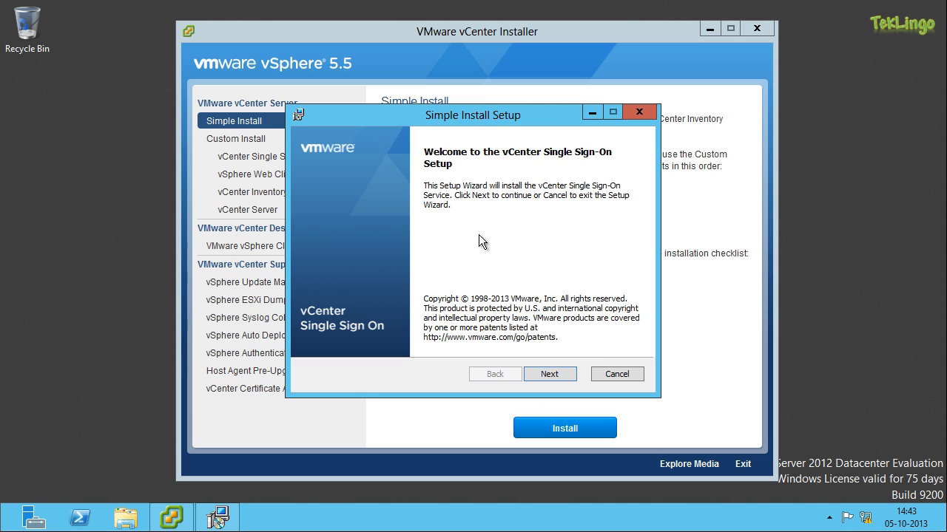
{"action": "left_click", "coordinate": [547, 373]}
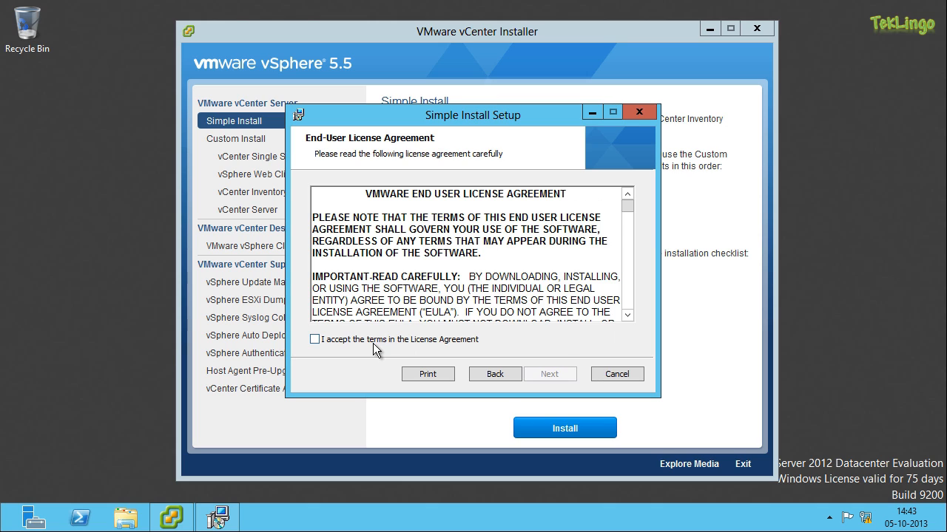
{"action": "left_click", "coordinate": [374, 347]}
{"action": "left_click", "coordinate": [547, 375]}
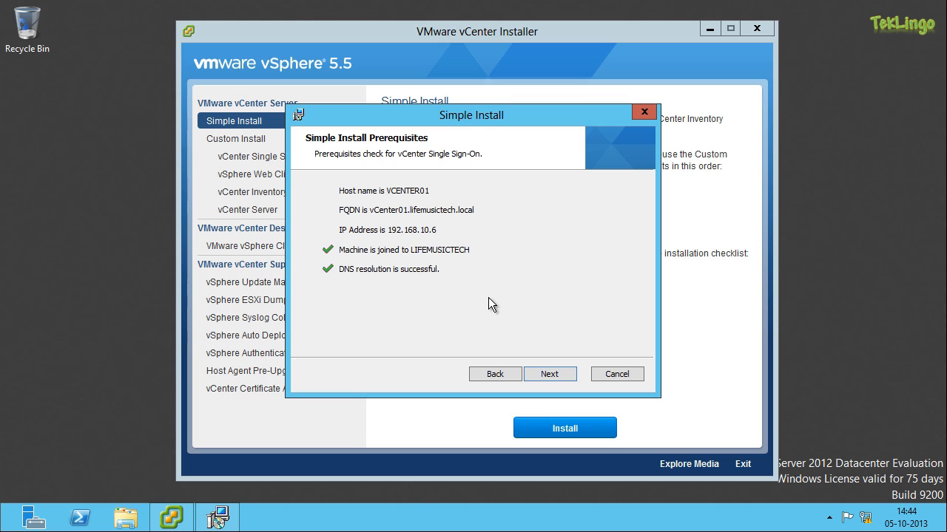
{"action": "left_click", "coordinate": [551, 375]}
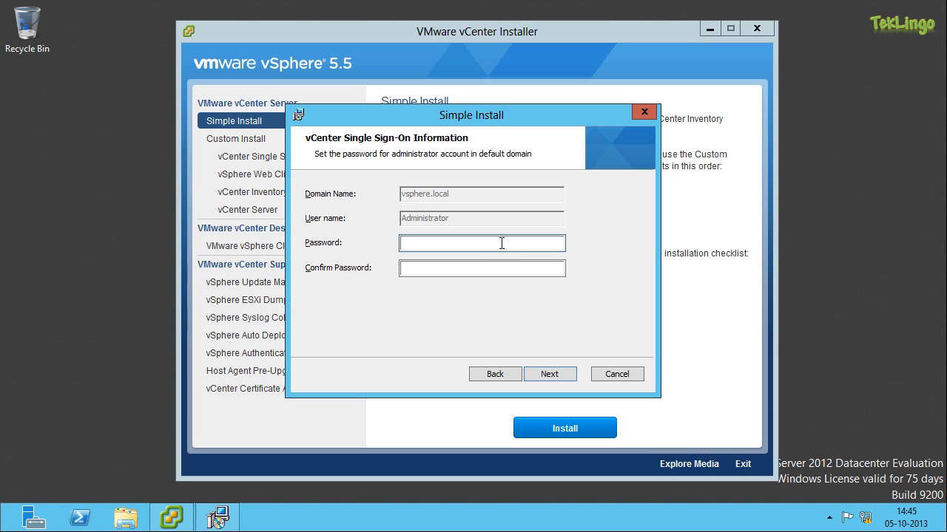
- Enter and confirm the password for the Single Sign-On administrator account of the vsphere.local domain
{"action": "type", "text": "•••••••••"}
{"action": "key", "text": "Tab"}
{"action": "type", "text": "•••••••••"}
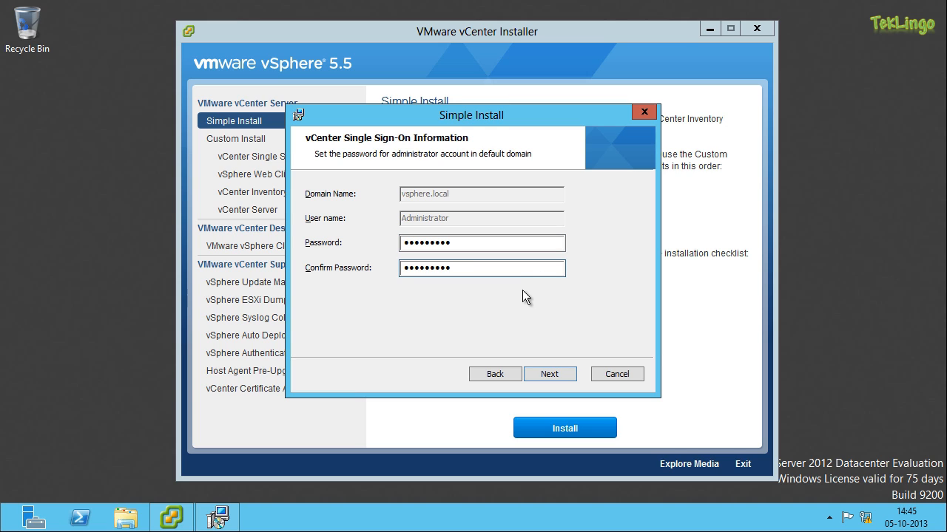
{"action": "left_click", "coordinate": [556, 374]}
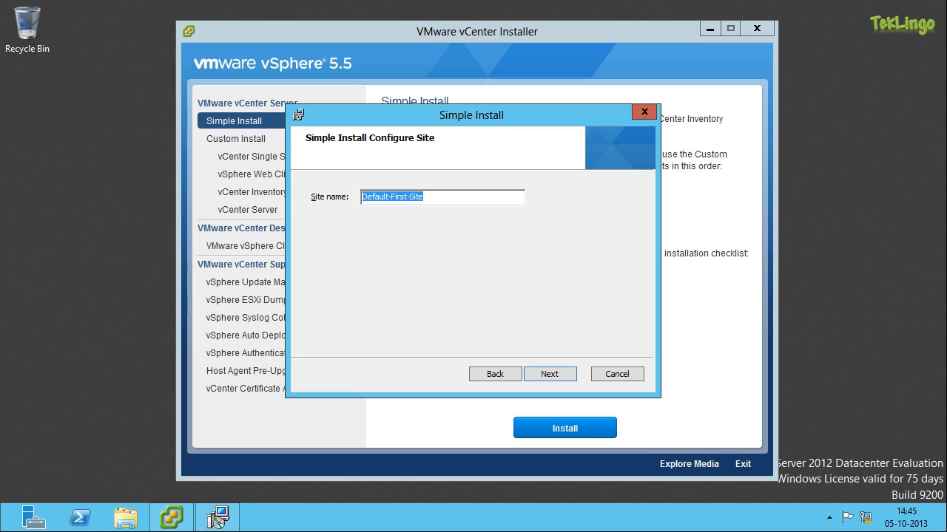
- Set the Single Sign-On site name to LifeMusicTech
{"action": "type", "text": "LifeMusic"}
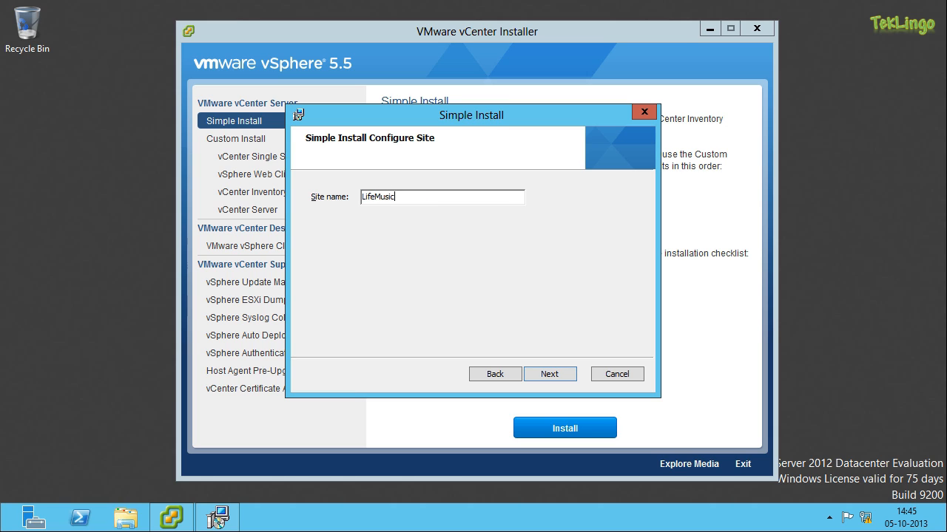
{"action": "type", "text": "Tech"}
{"action": "left_click", "coordinate": [563, 377]}
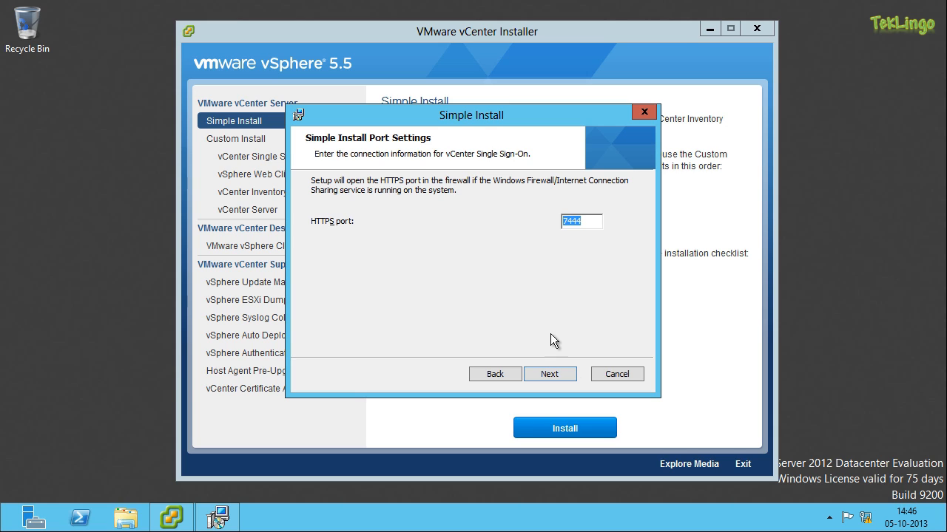
- Install vCenter Single Sign-On with HTTPS port 7444 and the default destination folder
{"action": "left_click", "coordinate": [554, 372]}
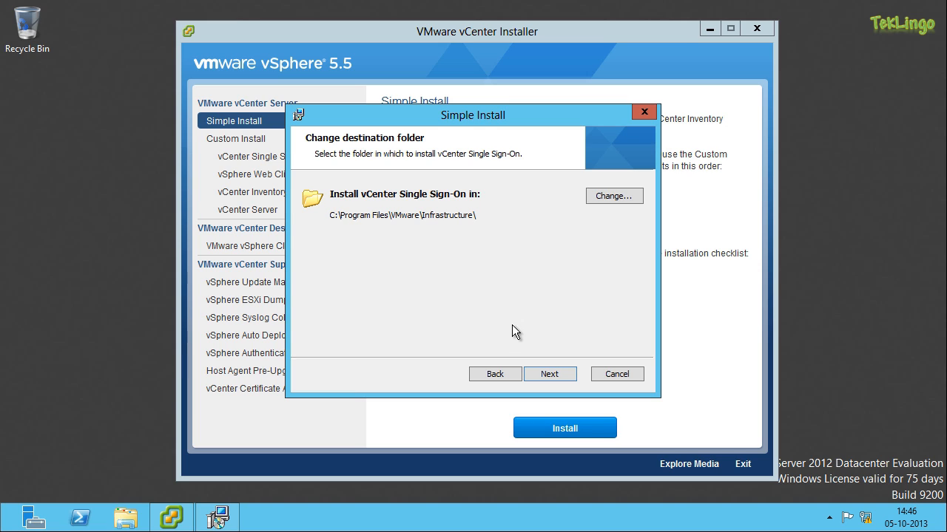
{"action": "left_click", "coordinate": [555, 376]}
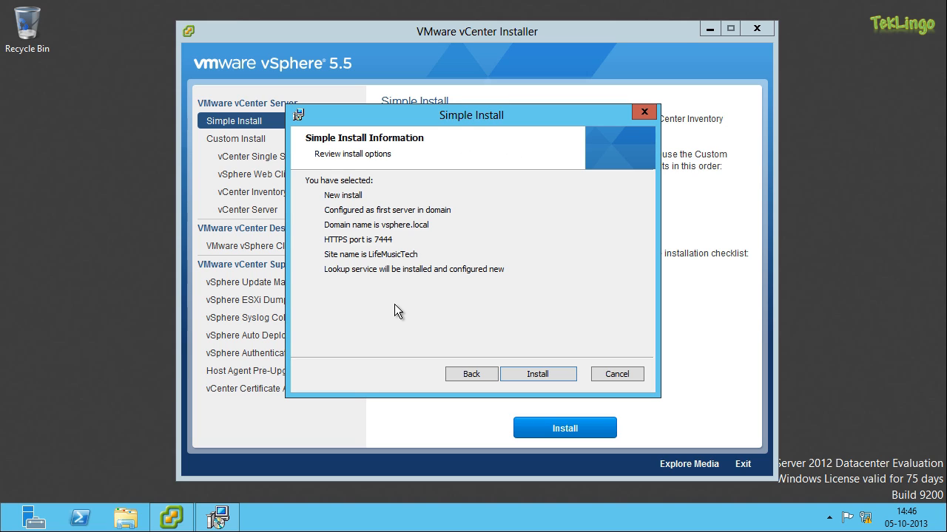
{"action": "left_click", "coordinate": [537, 375]}
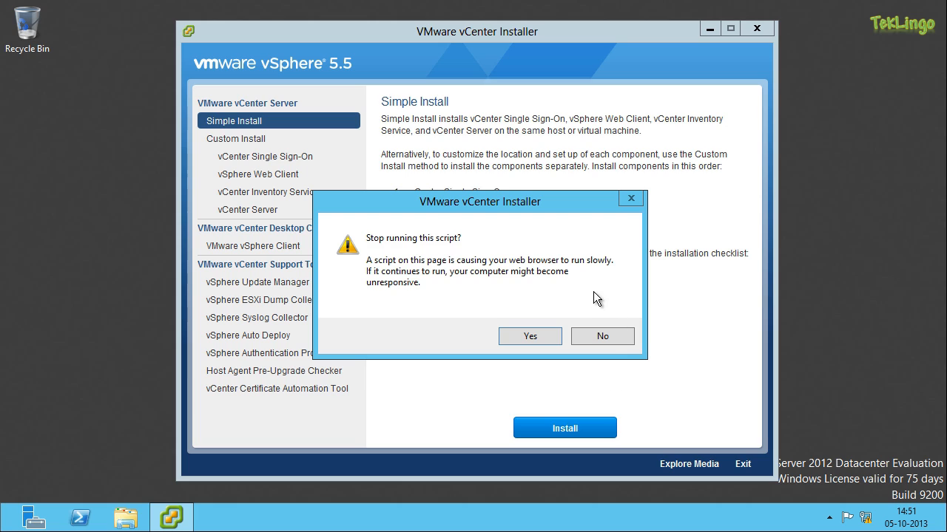
- Let the installer's script keep running each time it asks whether to stop it
{"action": "left_click", "coordinate": [607, 334]}
{"action": "left_click", "coordinate": [585, 336]}
{"action": "left_click", "coordinate": [597, 341]}
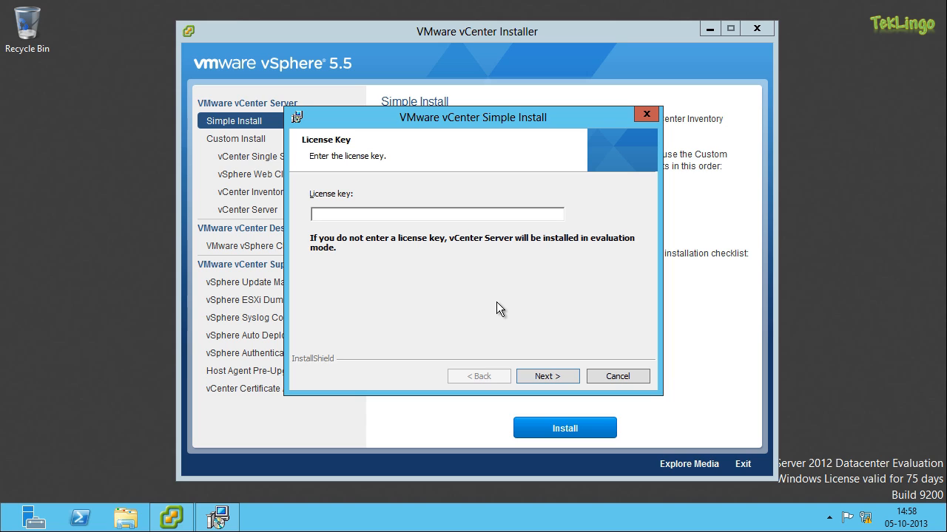
- Leave the license key empty for evaluation mode and choose a Microsoft SQL Server 2008 Express instance as the database
{"action": "left_click", "coordinate": [557, 378]}
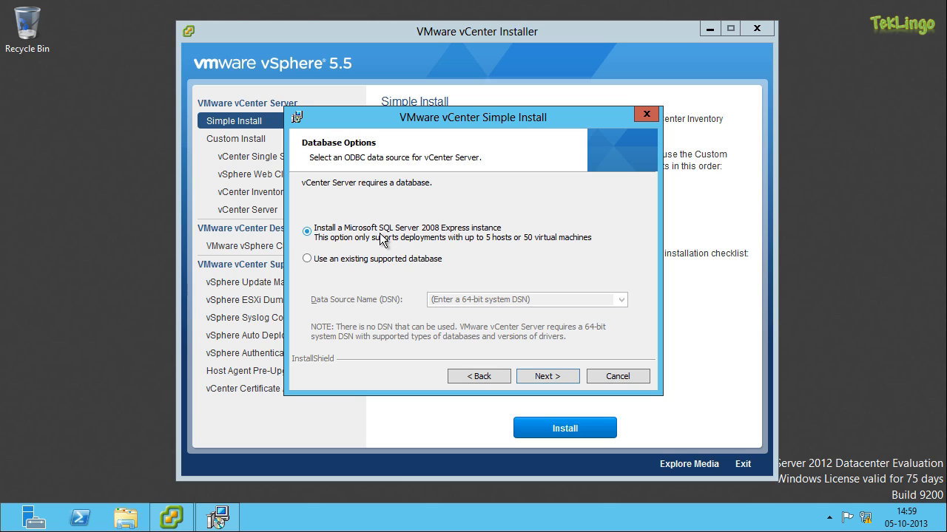
{"action": "left_click", "coordinate": [354, 265]}
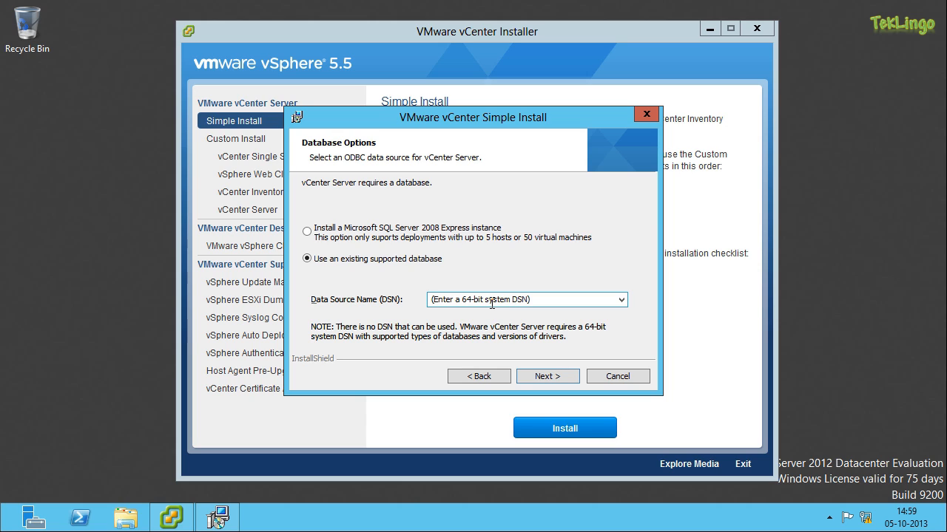
{"action": "left_click", "coordinate": [368, 234]}
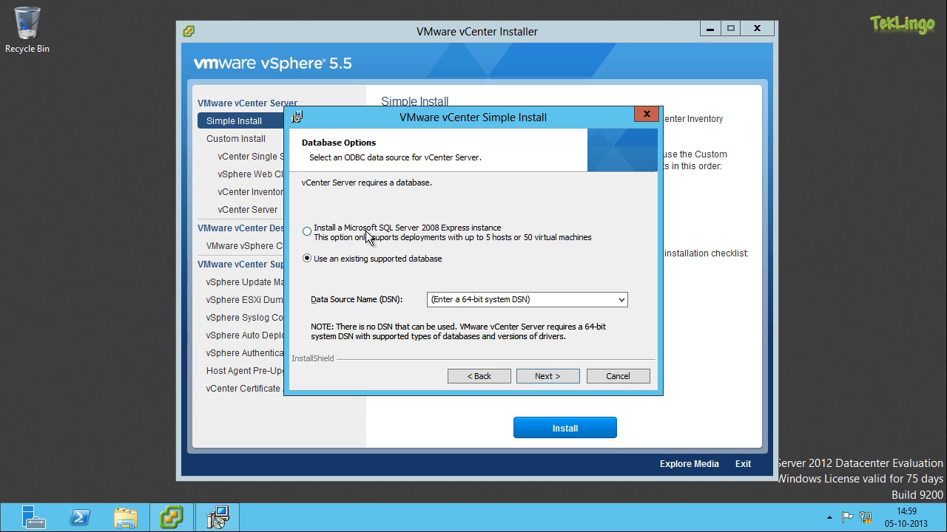
{"action": "left_click", "coordinate": [549, 375]}
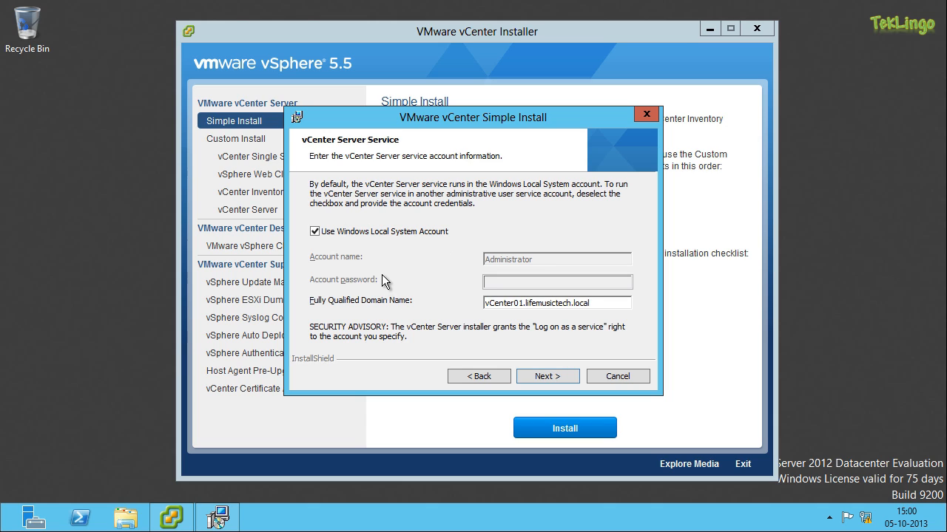
- Configure vCenter Server with the Windows Local System account, the default ports and the Small inventory size
{"action": "left_click", "coordinate": [554, 379]}
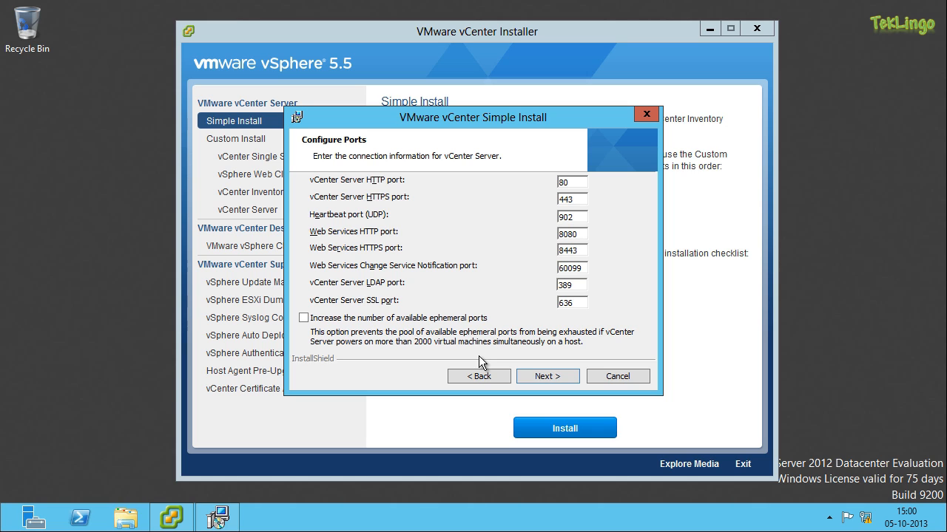
{"action": "left_click", "coordinate": [545, 373]}
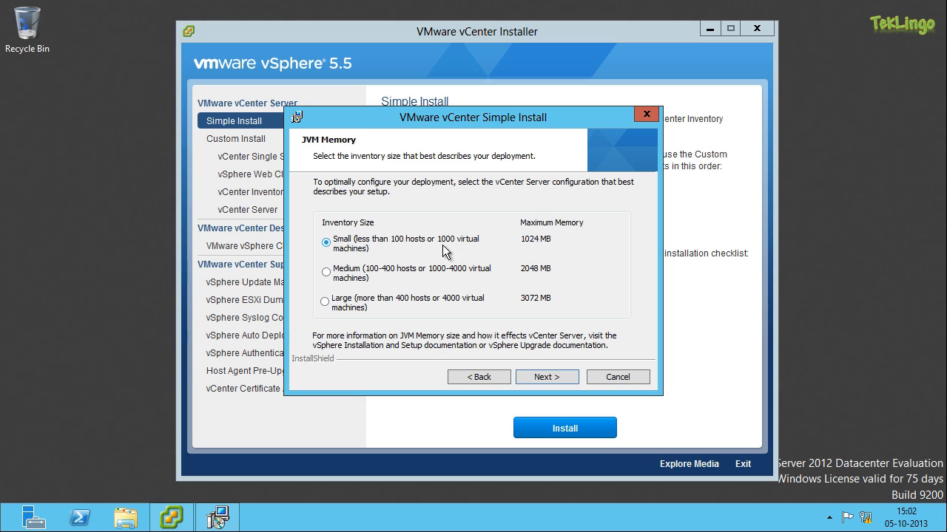
{"action": "left_click", "coordinate": [567, 377]}
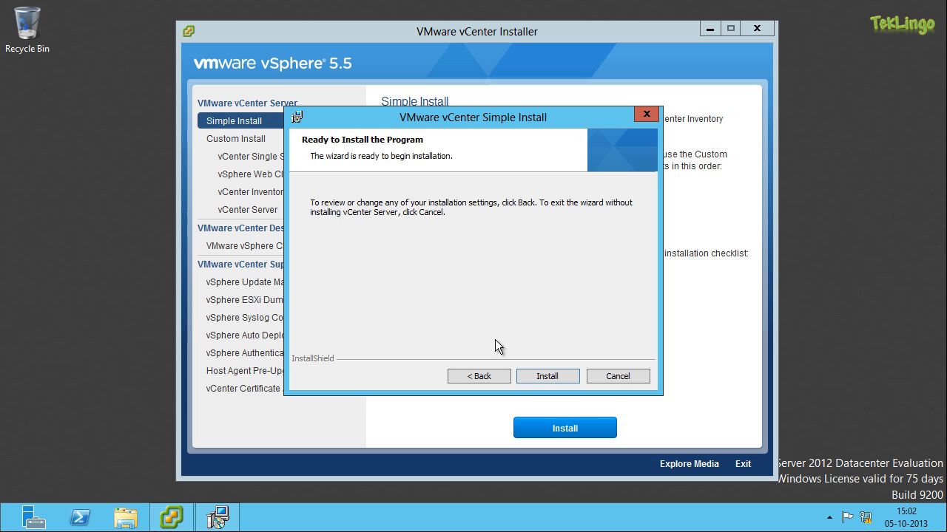
- Install vCenter Server, finish the wizard and dismiss the completion message
{"action": "left_click", "coordinate": [564, 377]}
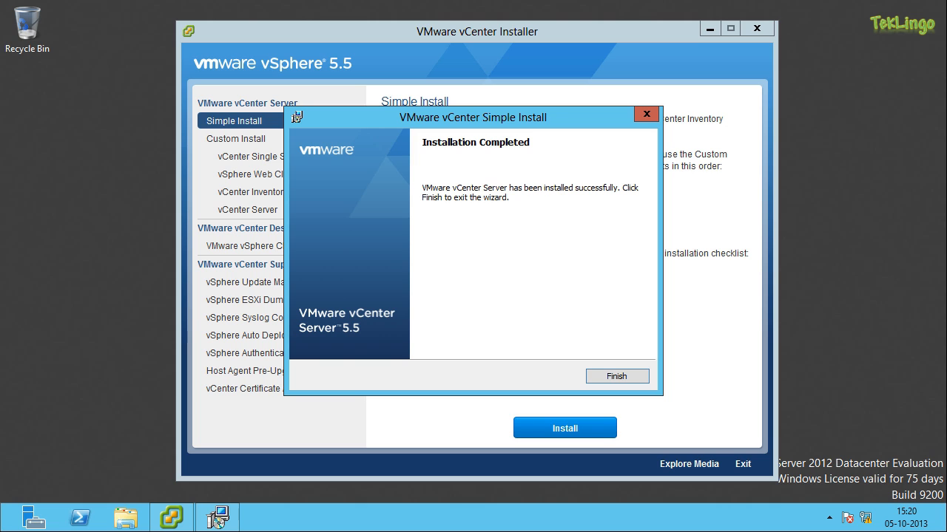
{"action": "left_click", "coordinate": [615, 377]}
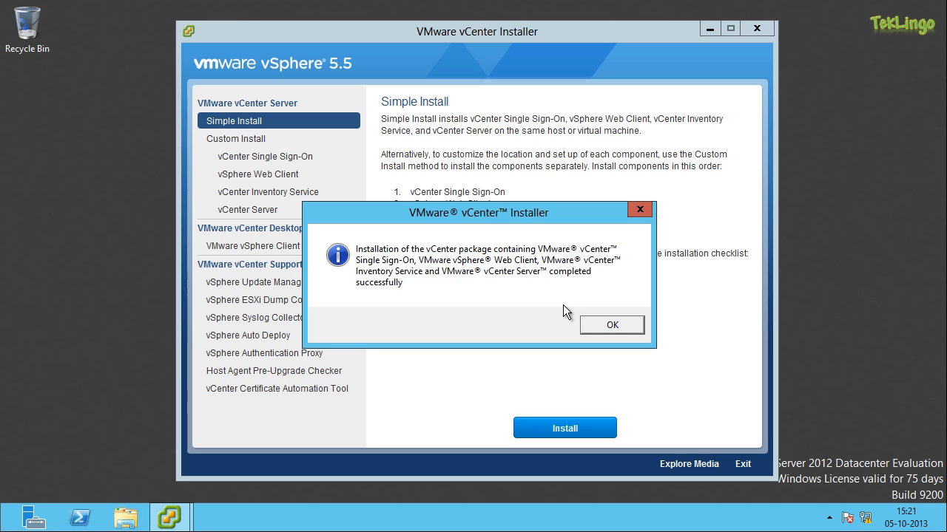
{"action": "left_click", "coordinate": [621, 325]}
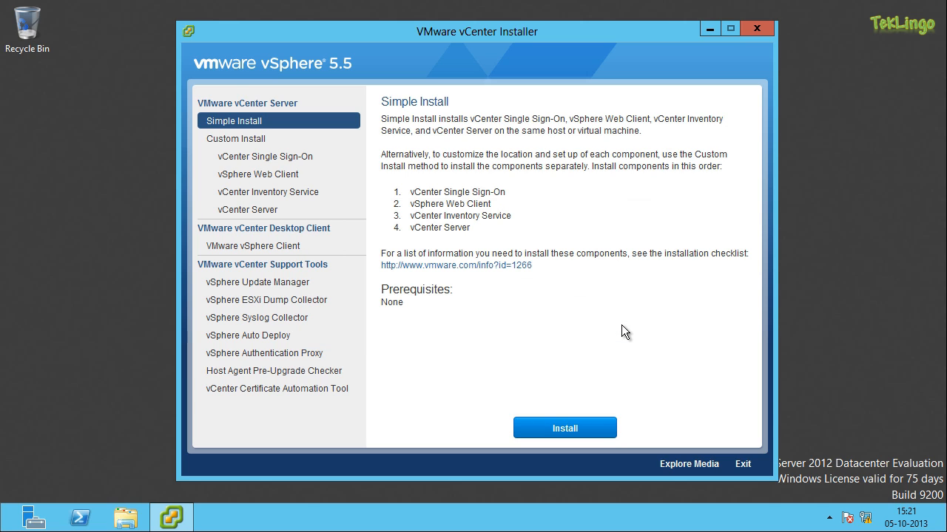